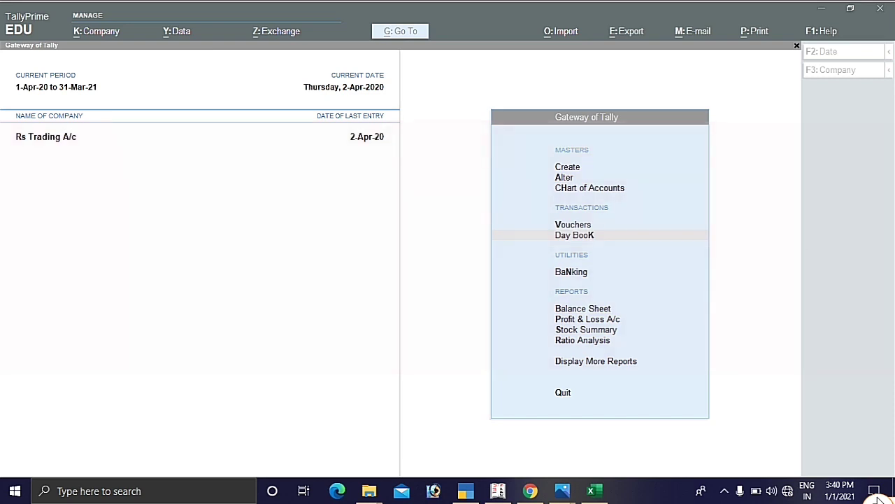
left_click(775, 295)
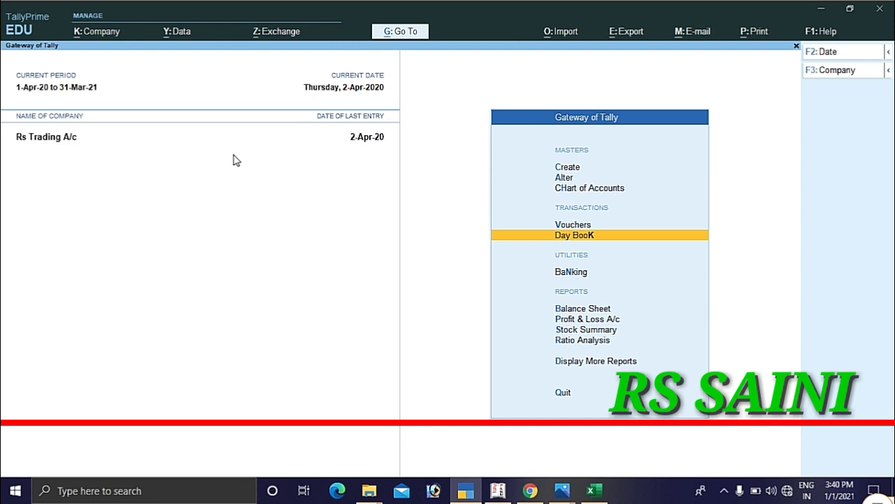
left_click(105, 39)
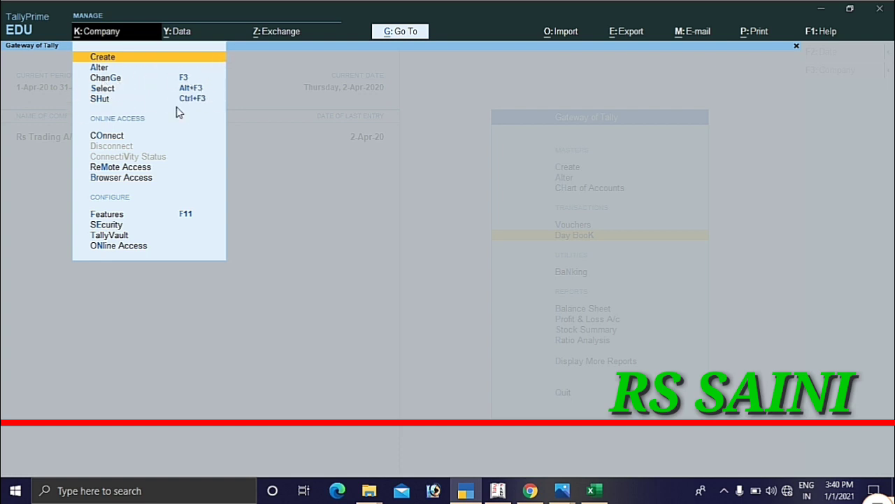
key("Escape")
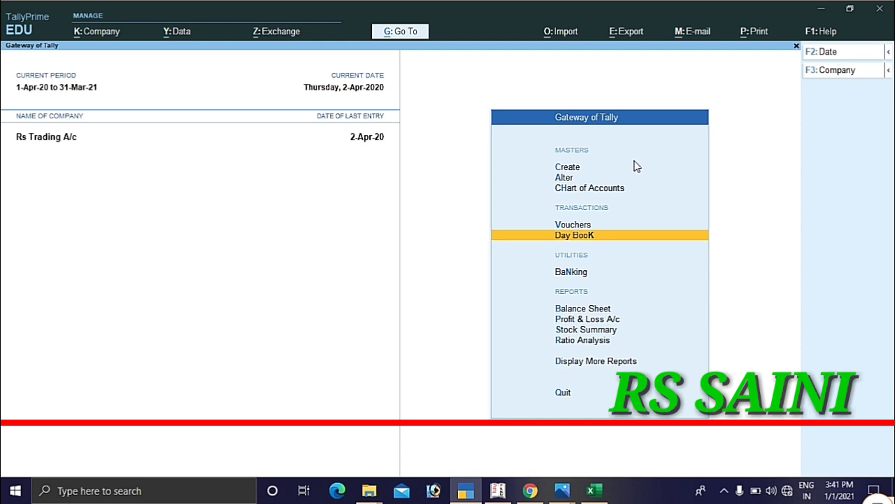
Step: Open the Outstandings reports within the Statements of Accounts section of the additional reports
key("d")
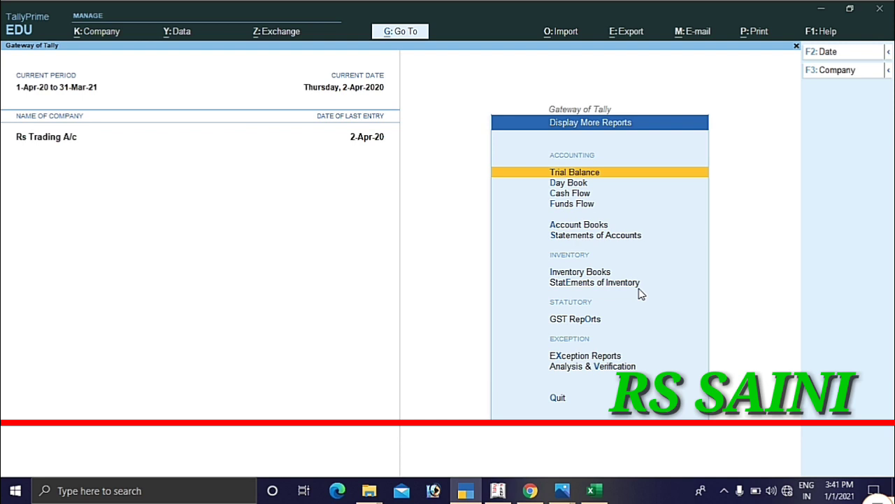
key("Down")
key("Down")
key("Down")
key("Down")
key("Down")
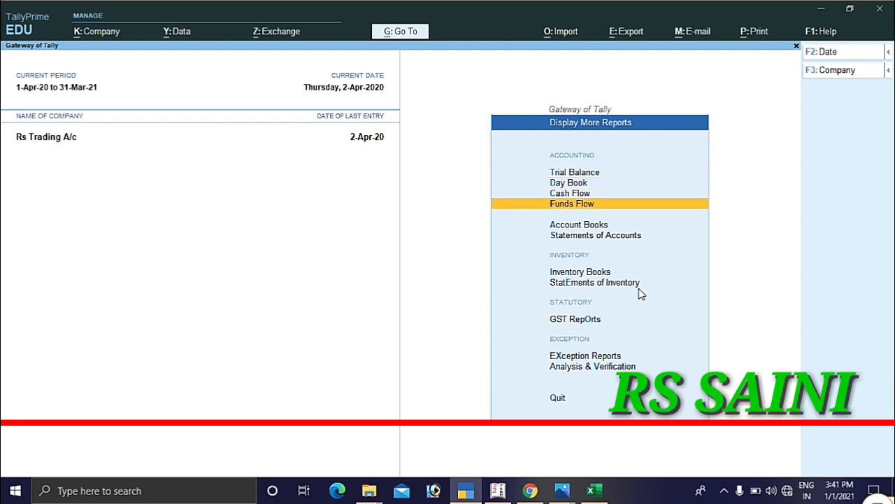
key("Return")
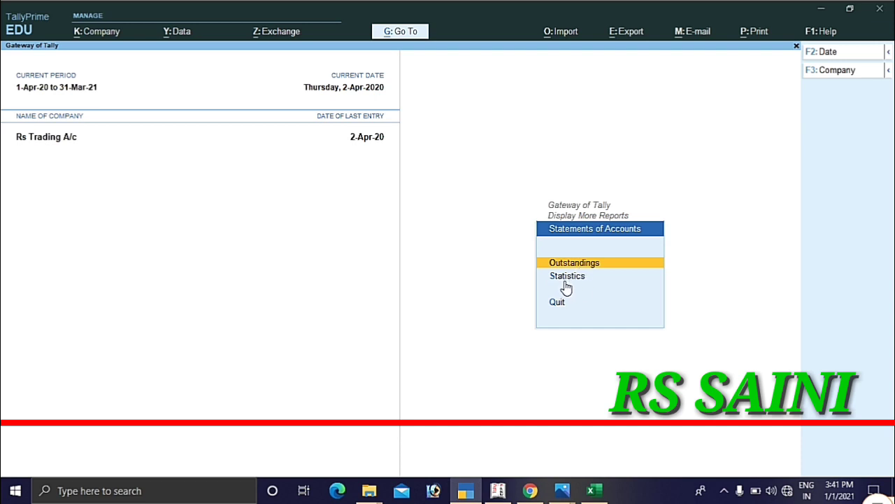
key("Return")
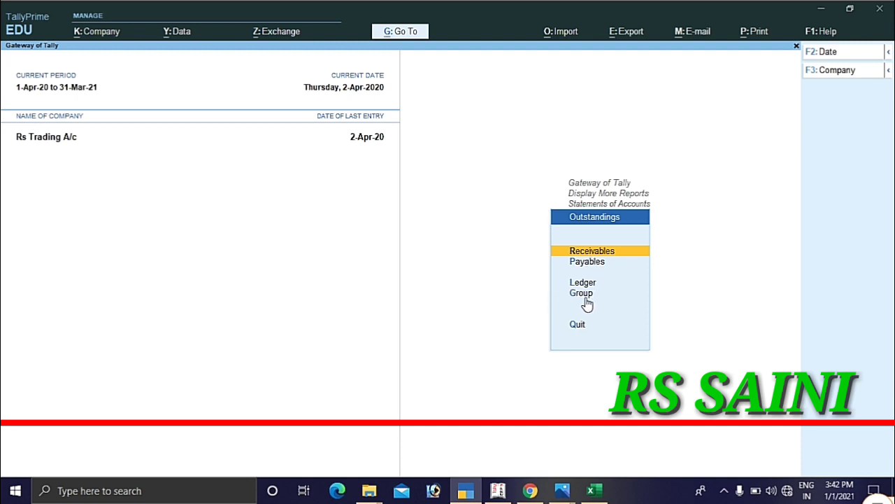
Step: Review the ledgers and the groups available for outstanding reports, without choosing any of them
key("Down")
key("Down")
key("Down")
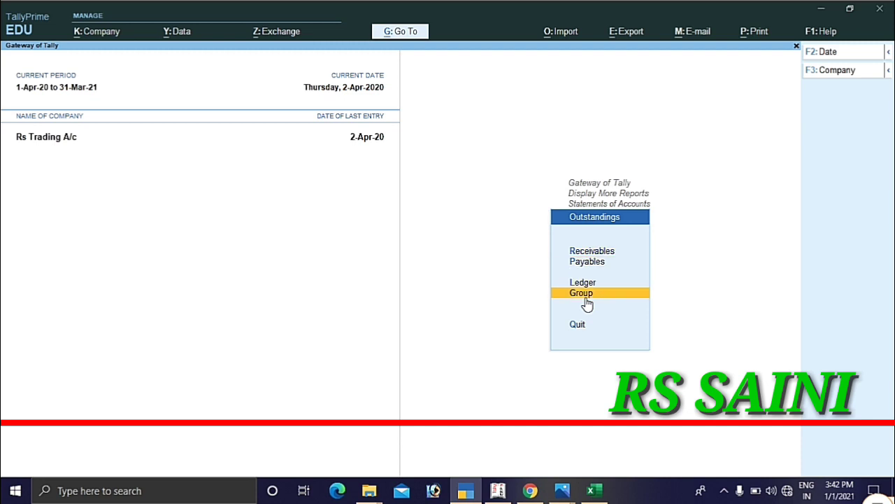
key("Up")
key("Return")
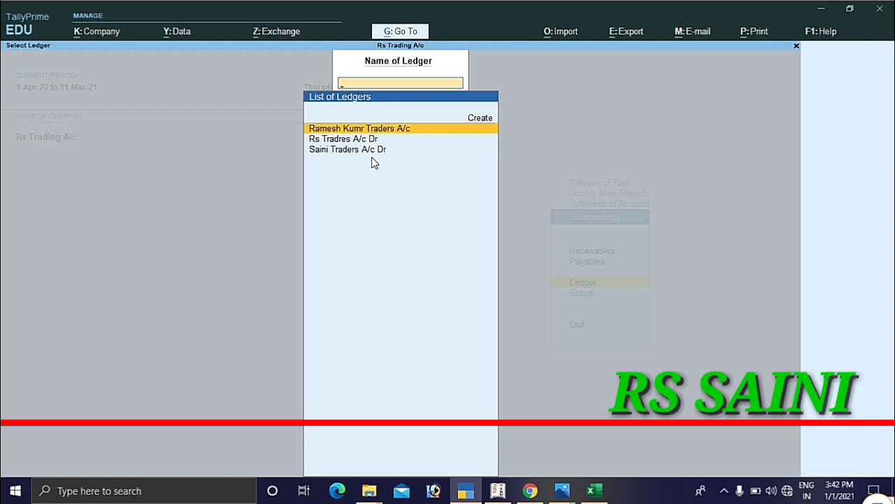
key("Escape")
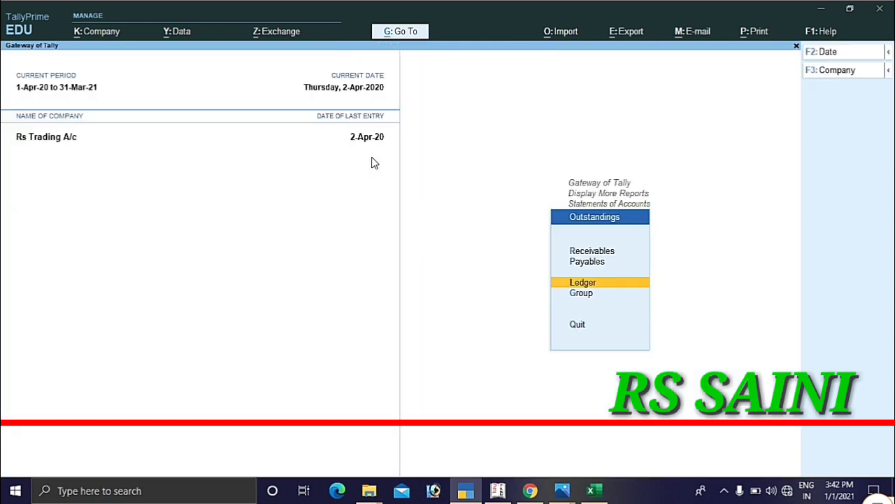
key("Down")
key("Return")
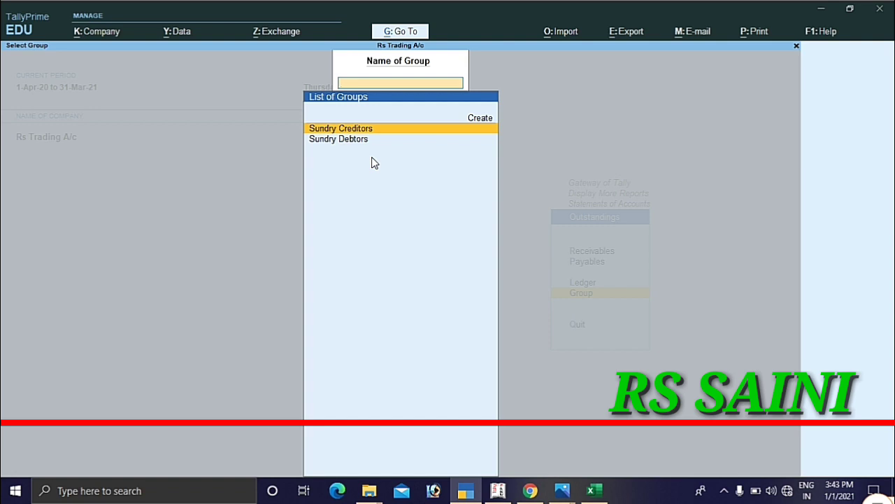
key("Escape")
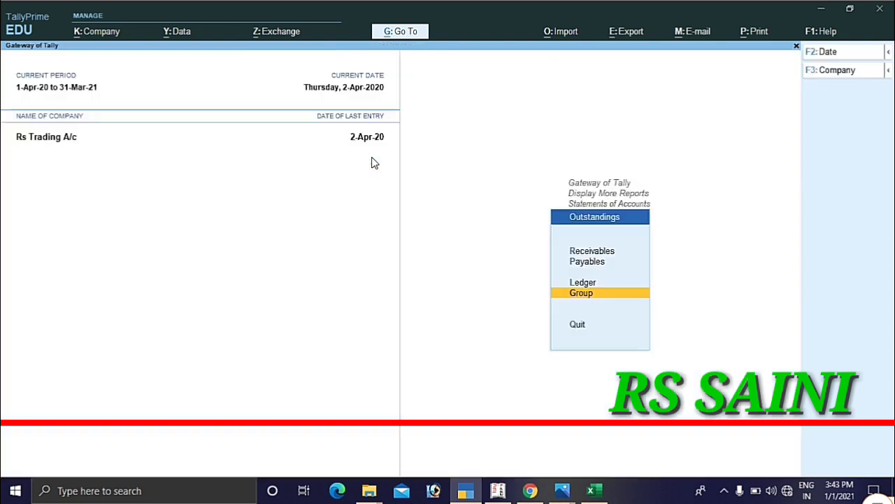
Step: View the outstanding Receivables report for the pending bills of all parties, and close it
key("Up")
key("Up")
key("Up")
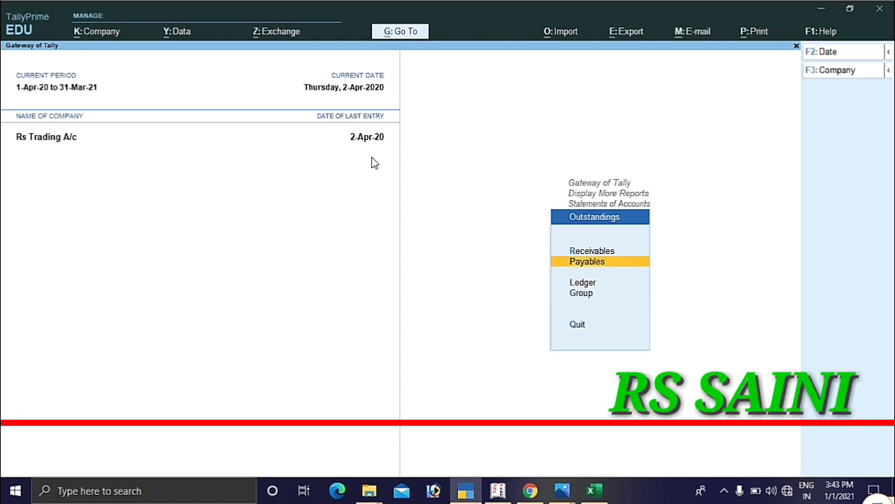
key("Return")
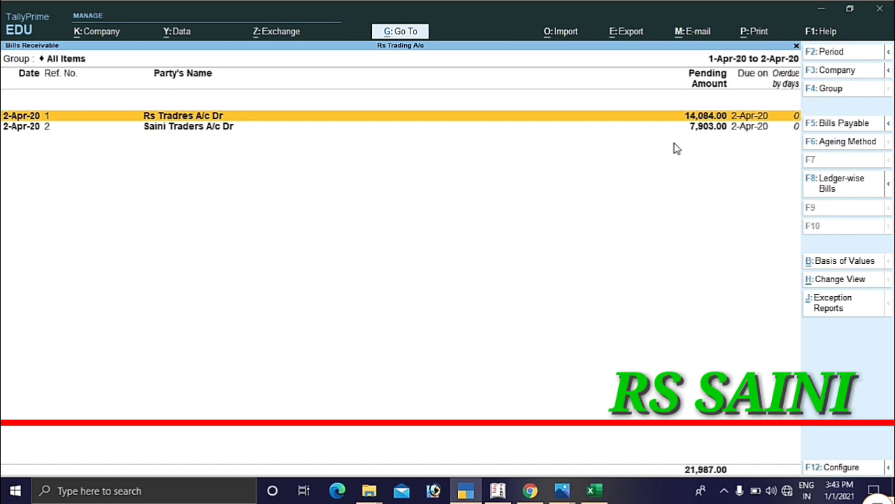
key("Escape")
Step: View the outstanding Payables report for all parties and return to the Gateway of Tally
key("Down")
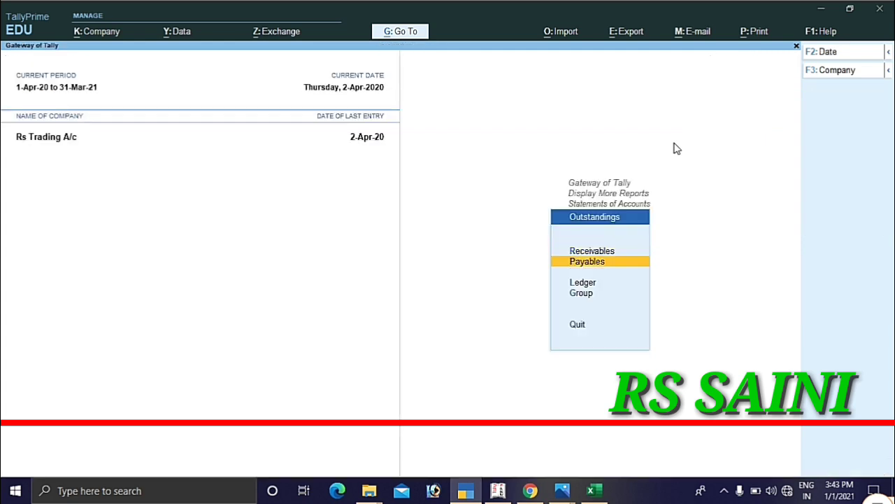
key("Return")
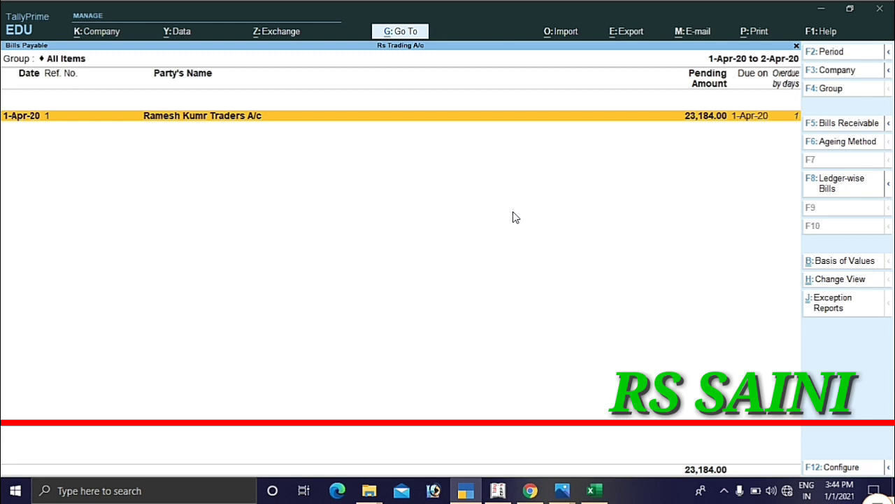
key("Escape")
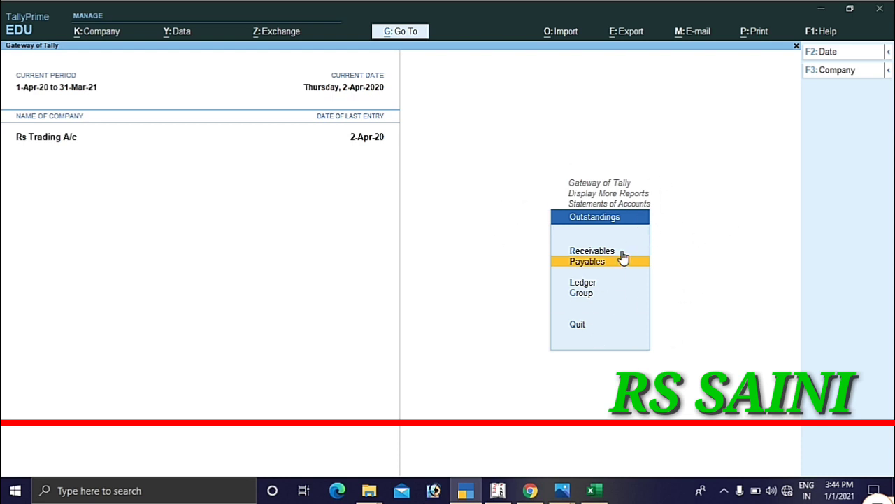
key("Escape")
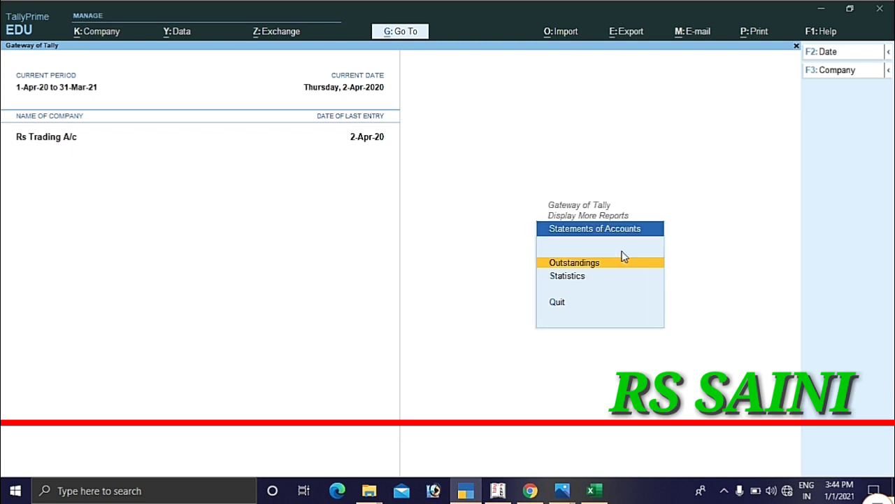
key("Escape")
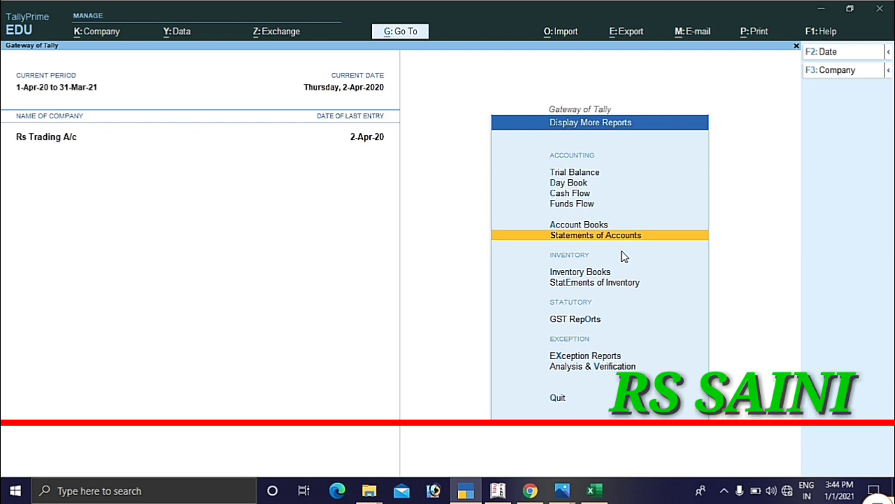
key("Escape")
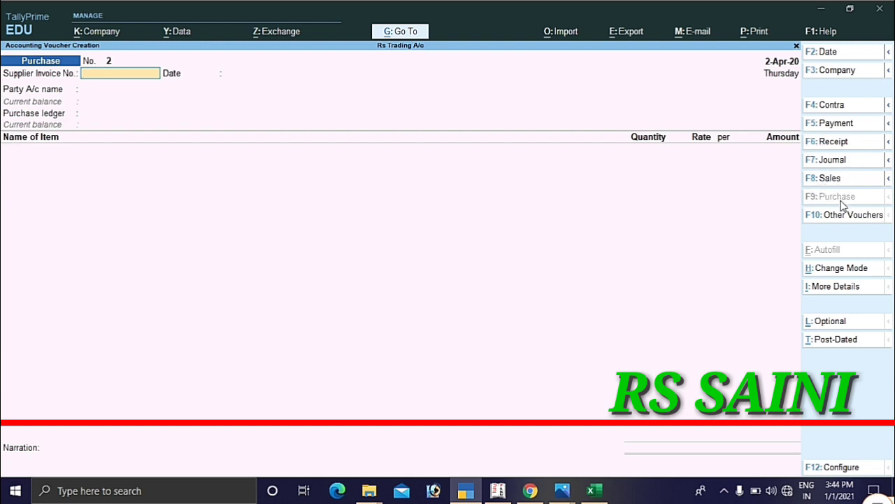
Step: Start a Receipt voucher and credit the ledger Rs Tradres A/c Dr
left_click(848, 143)
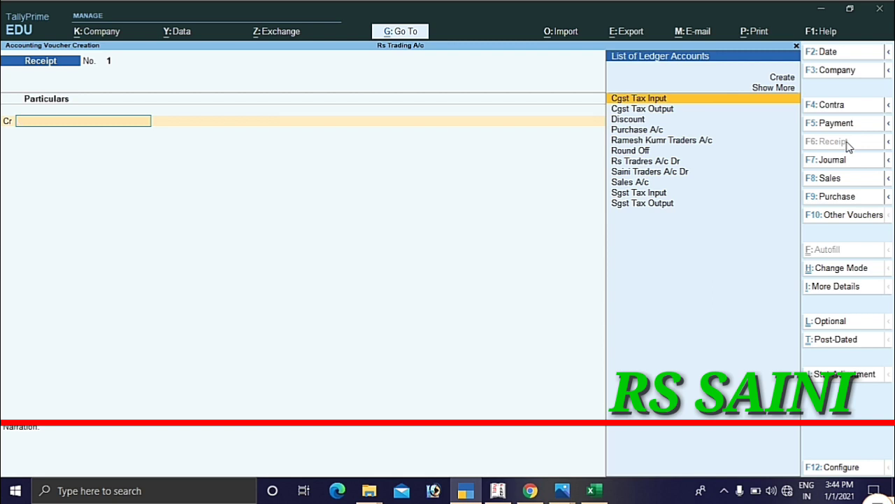
key("Down")
key("Down")
key("Down")
key("Down")
key("Down")
key("Down")
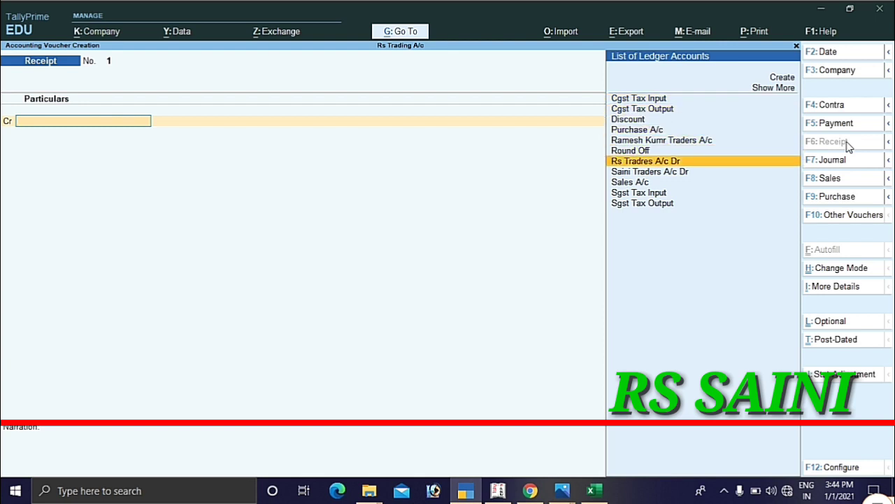
key("Return")
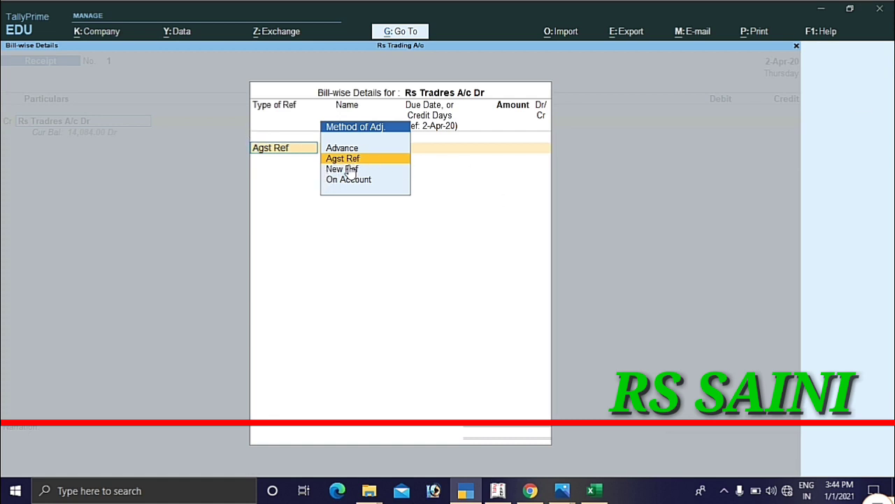
Step: Allocate the Rs Tradres receipt as Agst Ref to pending bill 1 for 14,084.00 Cr and end the bill-wise details
key("Return")
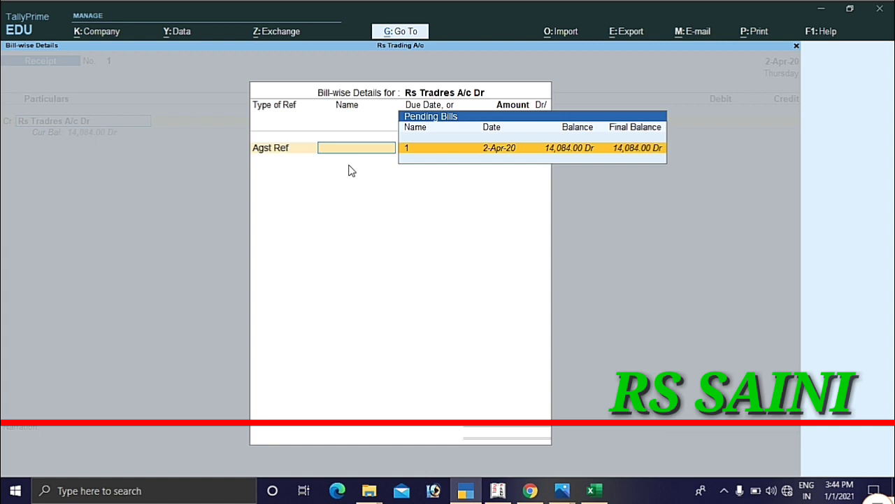
left_click(658, 148)
key("Return")
key("Return")
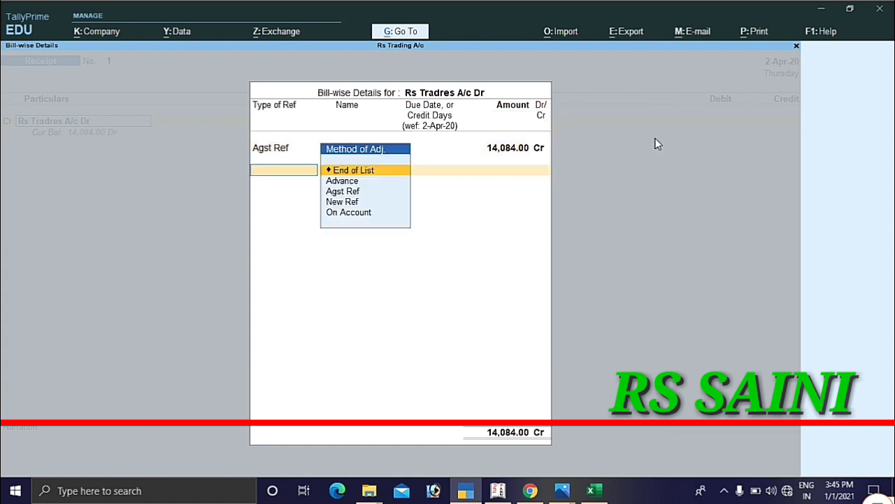
key("Return")
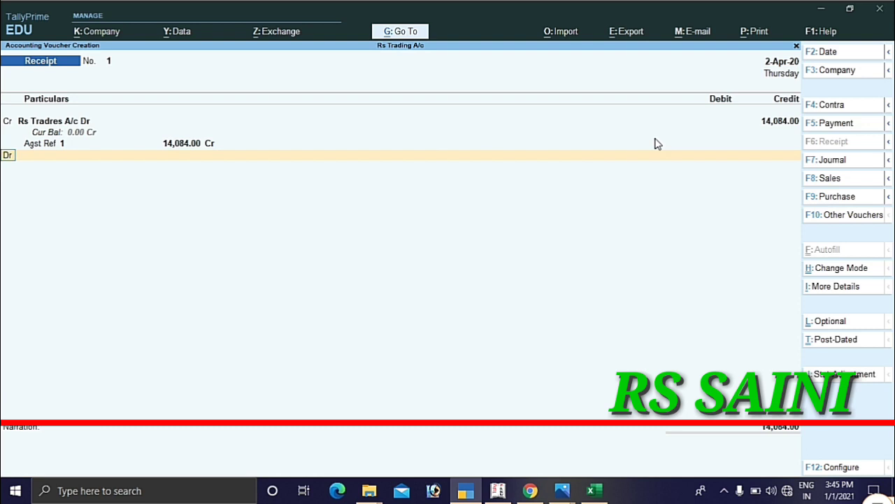
Step: Debit Cash with 14,084.00, keep the default party details, leave the narration blank and save the receipt voucher
key("Return")
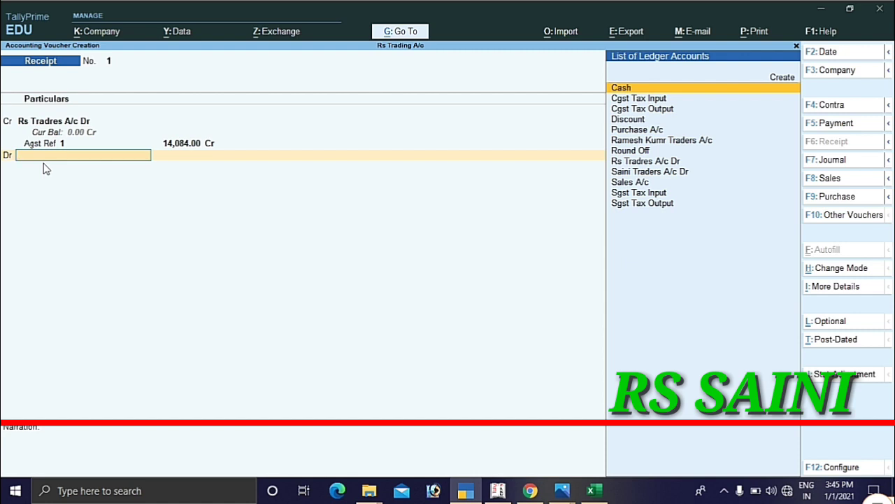
key("Return")
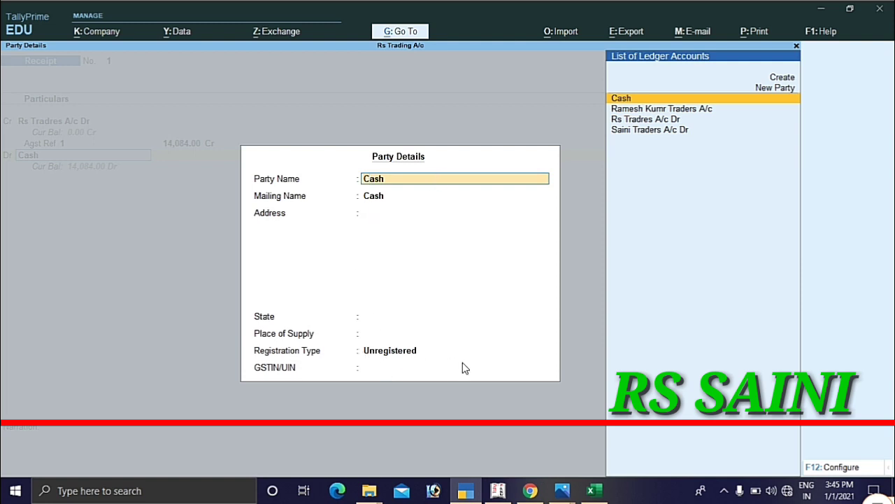
key("ctrl")
key("ctrl")
key("ctrl+a")
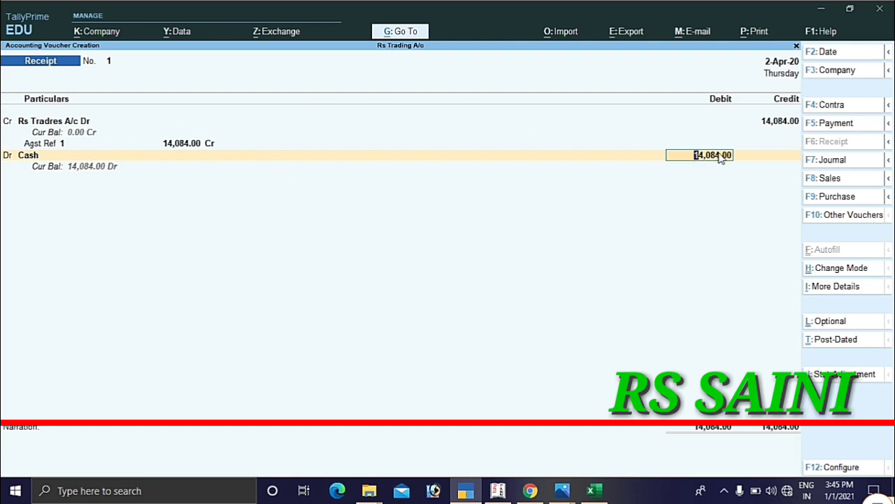
key("Return")
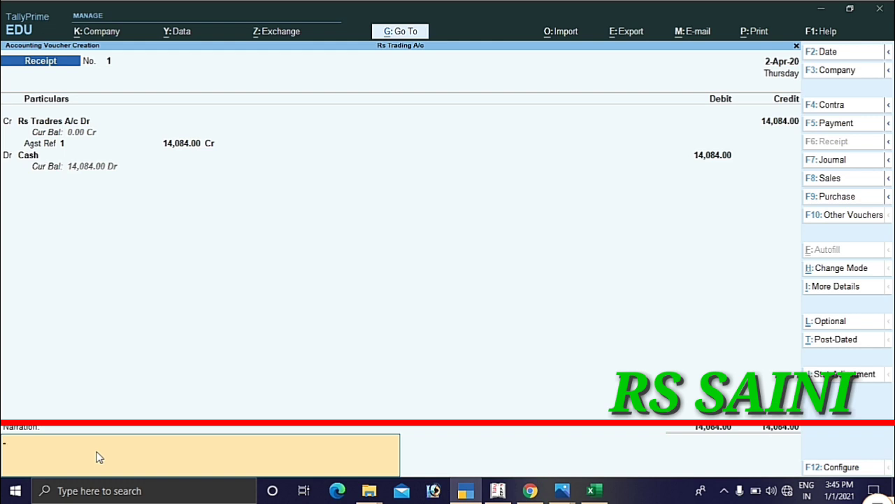
key("Return")
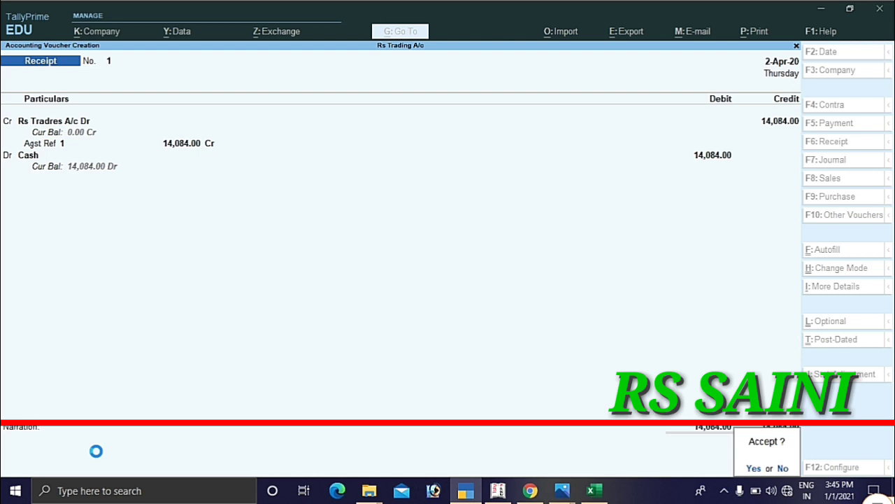
key("Return")
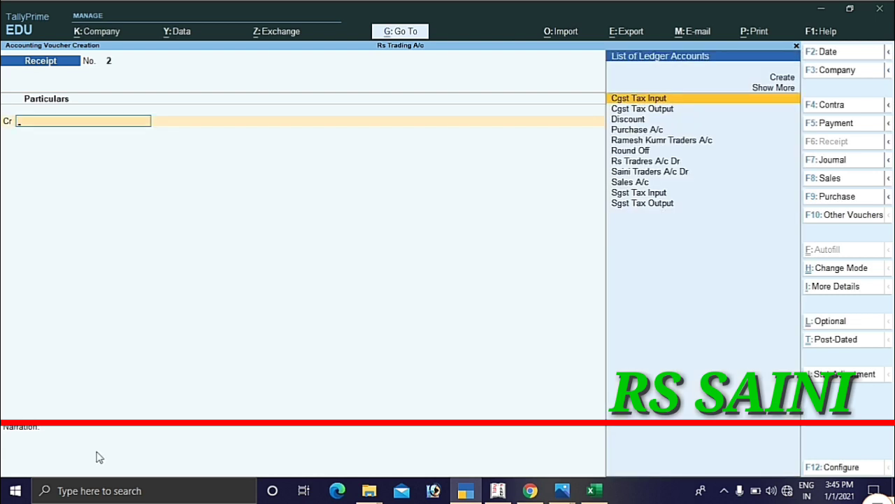
Step: Credit the ledger Saini Traders A/c Dr in the new receipt voucher
key("Down")
key("Down")
key("Down")
key("Down")
key("Down")
key("Down")
key("Down")
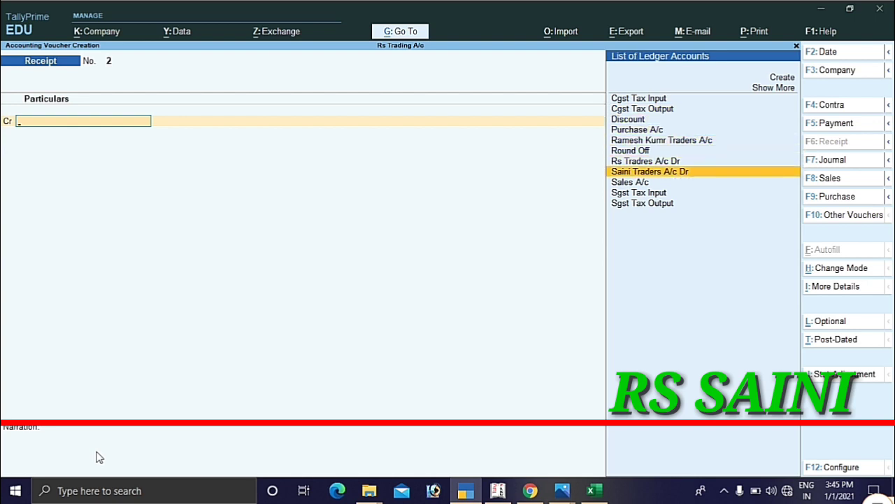
key("Return")
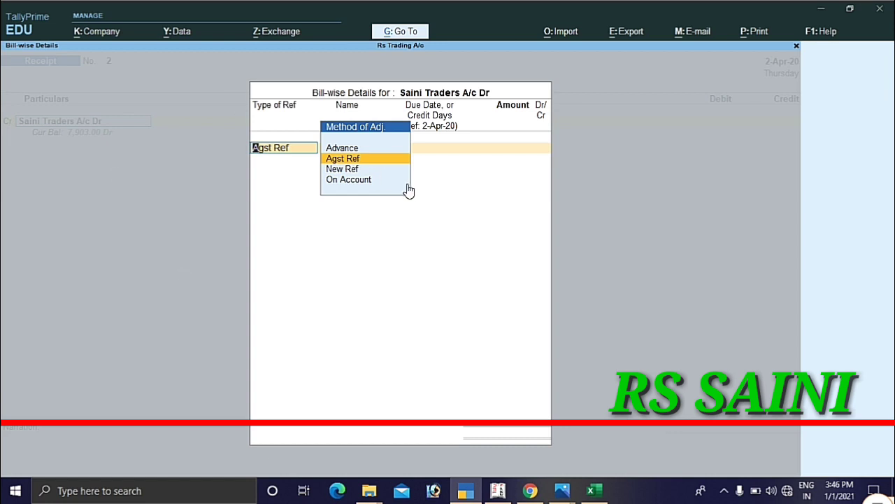
Step: Allocate the Saini Traders receipt as Agst Ref to pending bill 2 for 7,903.00 Cr and end the bill-wise details
key("Return")
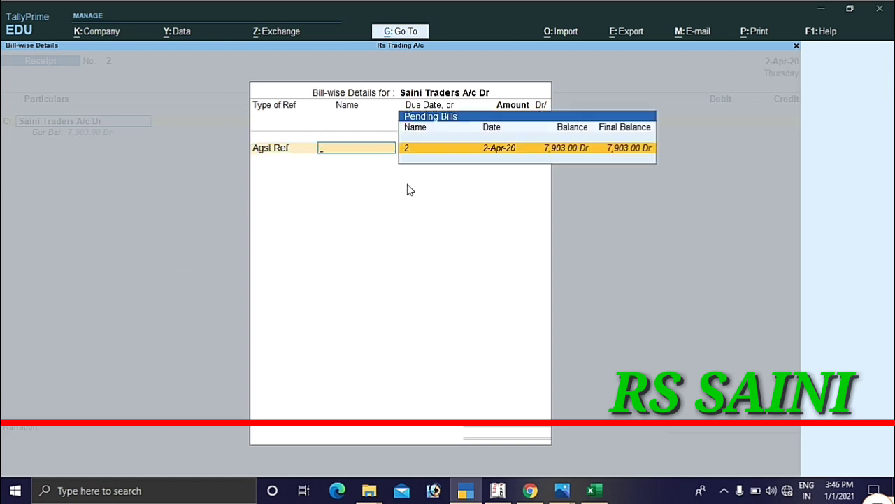
key("Return")
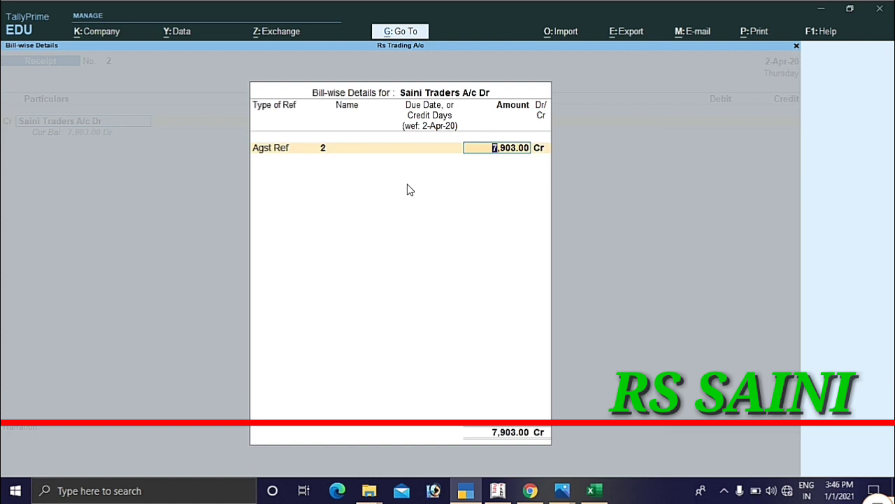
key("Return")
key("Return")
key("Return")
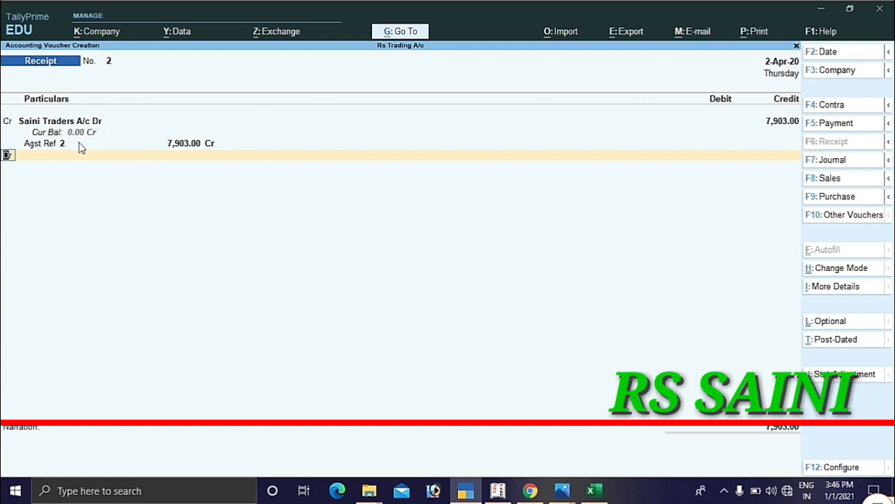
Step: Debit Cash with 7,903.00, keep the default party details, leave the narration blank and save the receipt voucher
key("Return")
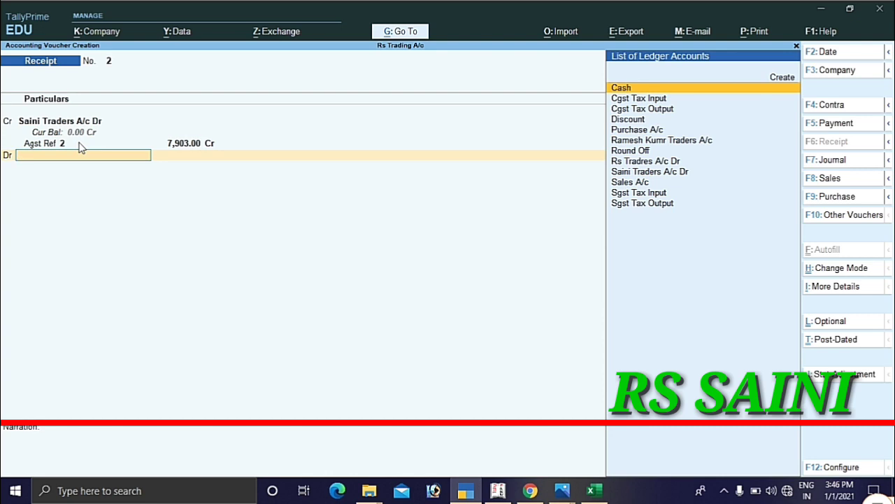
key("Return")
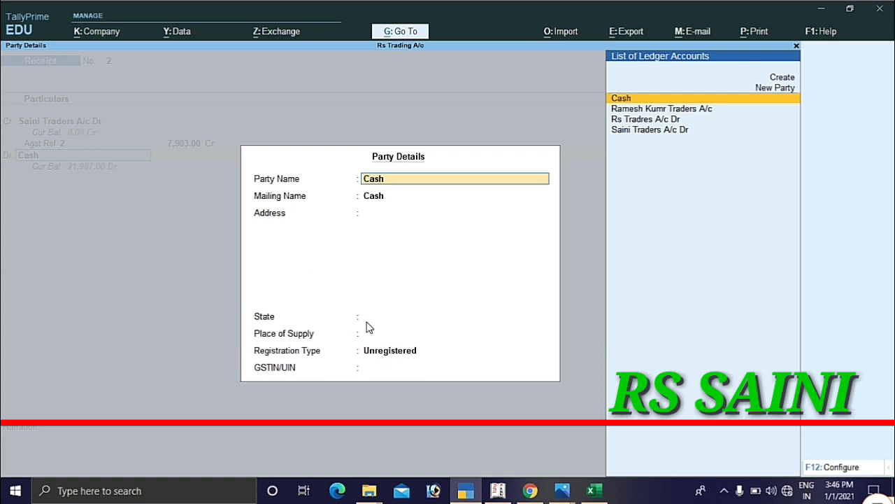
key("ctrl")
key("ctrl+a")
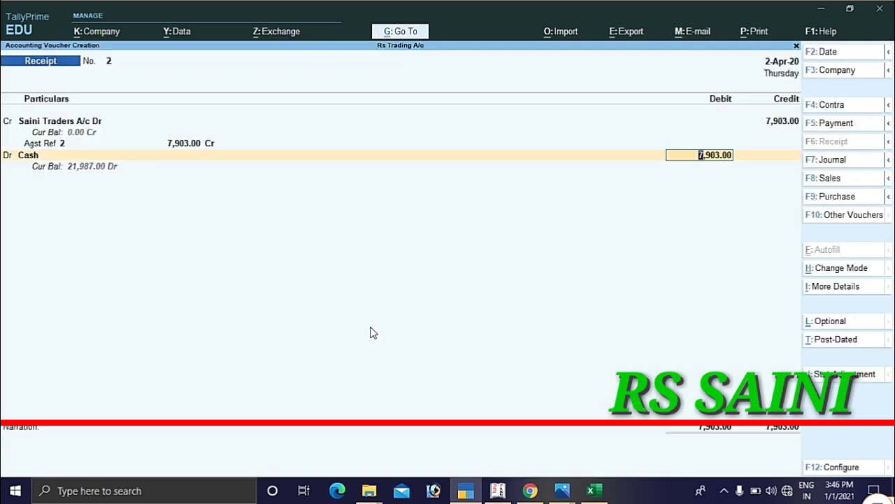
key("Return")
key("Return")
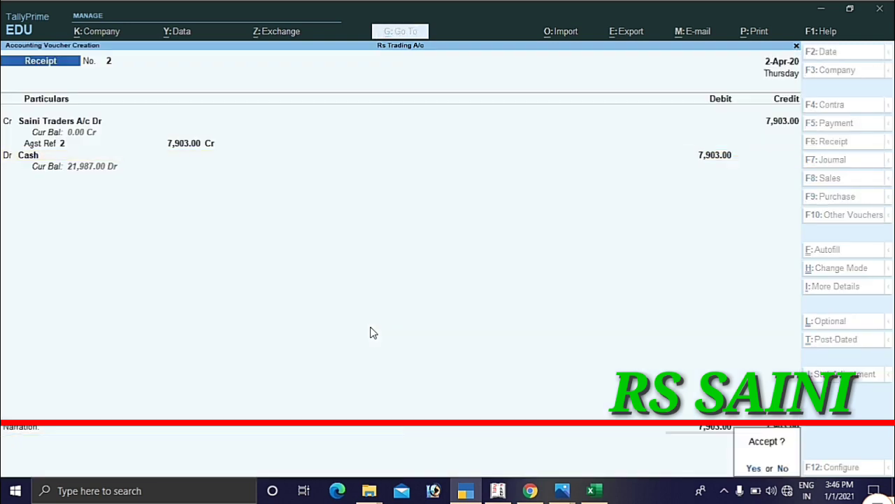
key("Return")
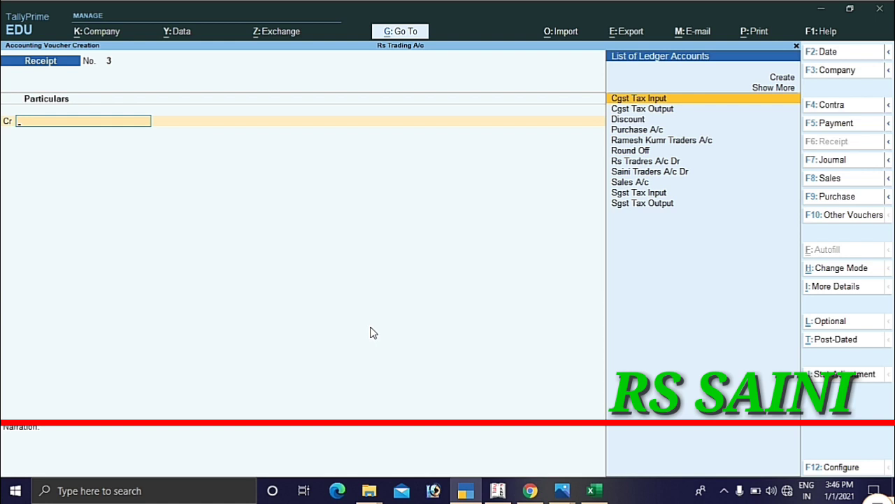
Step: Start a Payment voucher and debit the ledger Ramesh Kumr Traders A/c
left_click(828, 132)
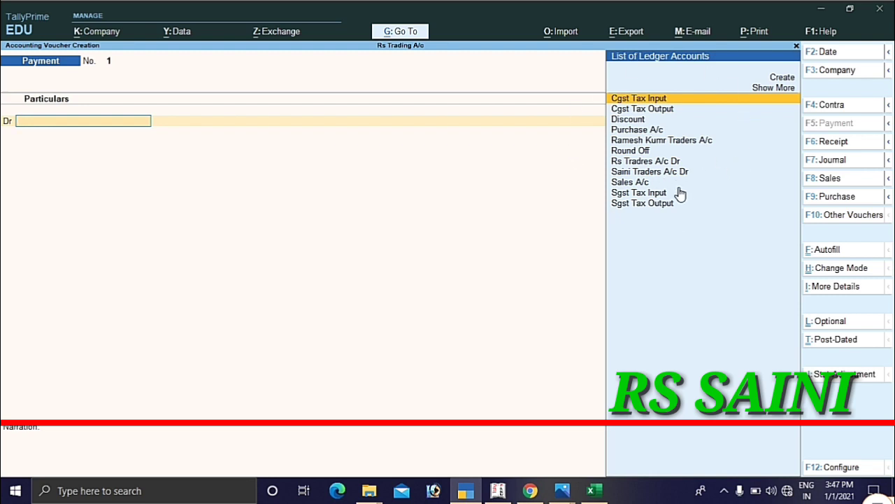
left_click(676, 142)
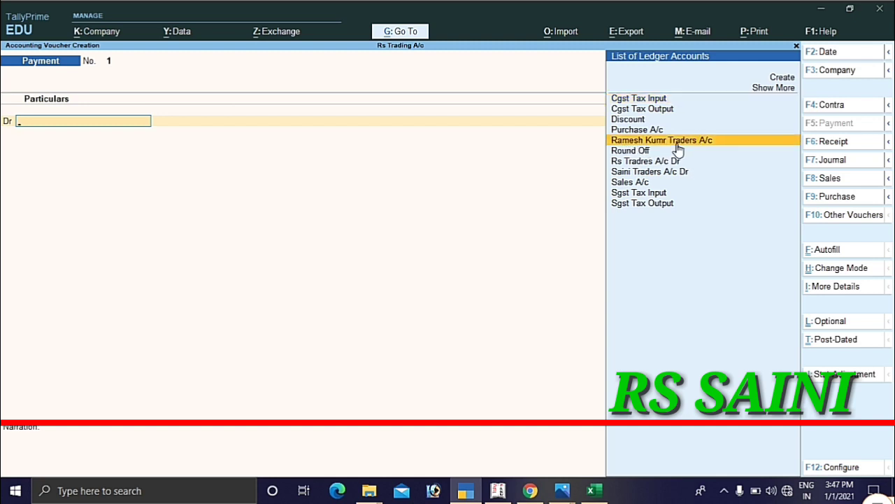
key("Return")
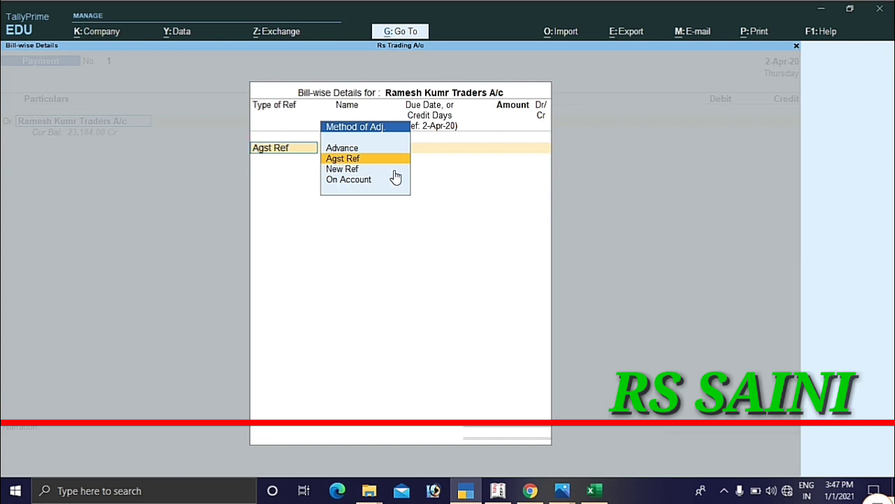
Step: Allocate the Ramesh Kumr Traders payment as Agst Ref to pending bill 1 for 23,184.00 Dr and end the bill-wise details
key("Return")
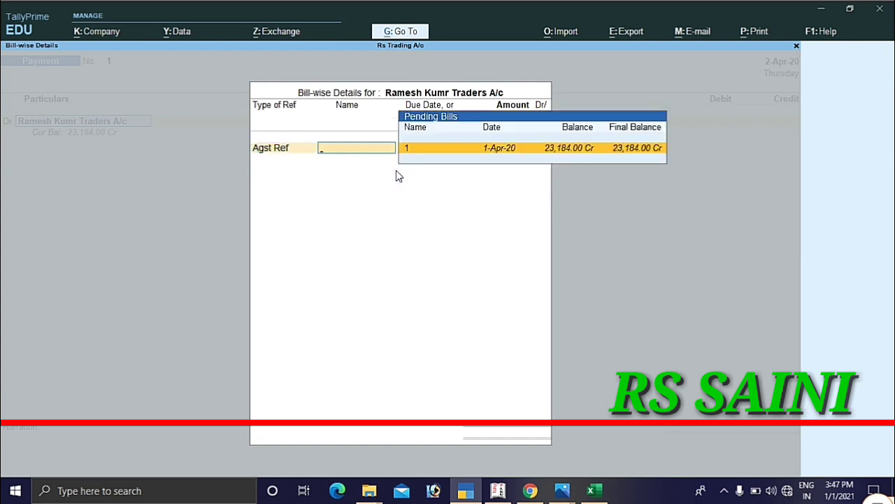
key("Return")
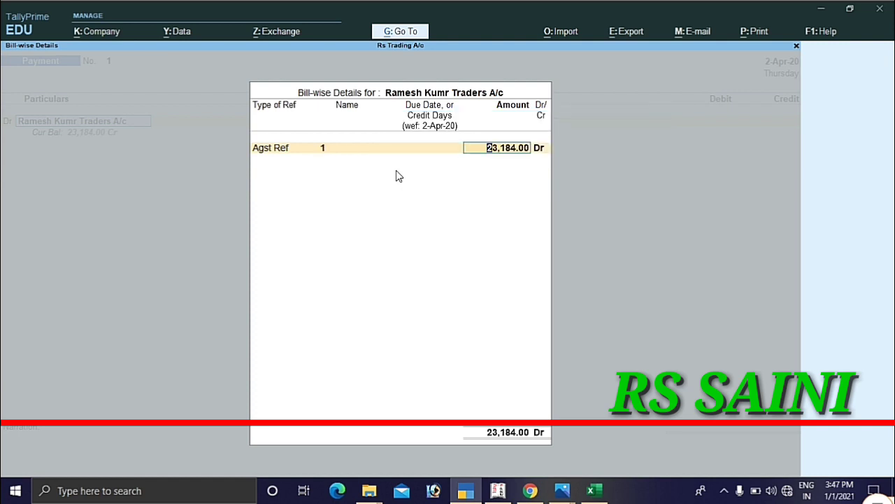
key("Return")
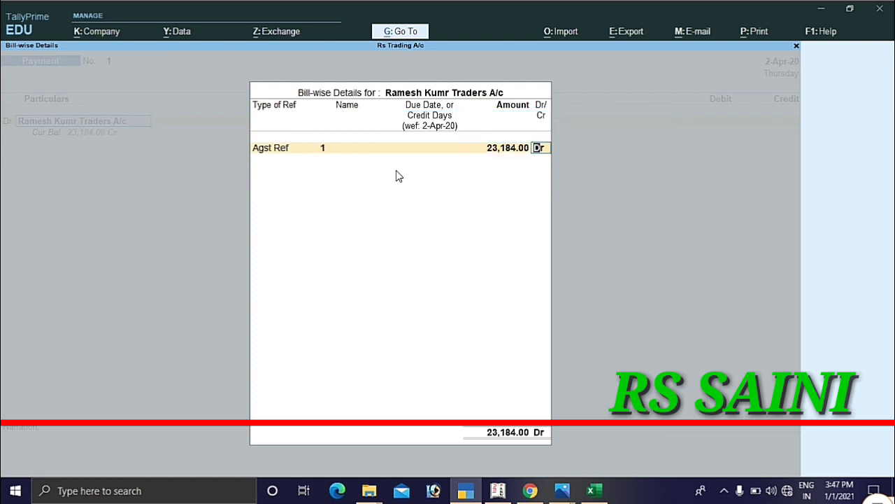
key("Return")
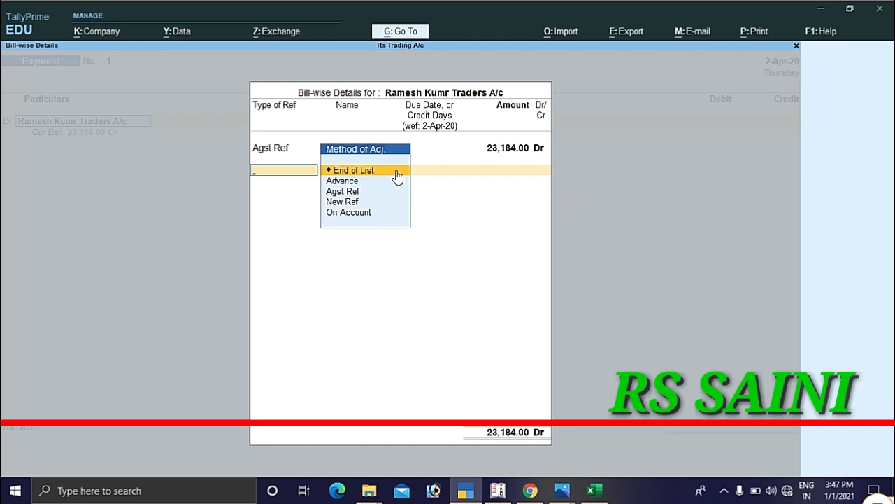
left_click(396, 170)
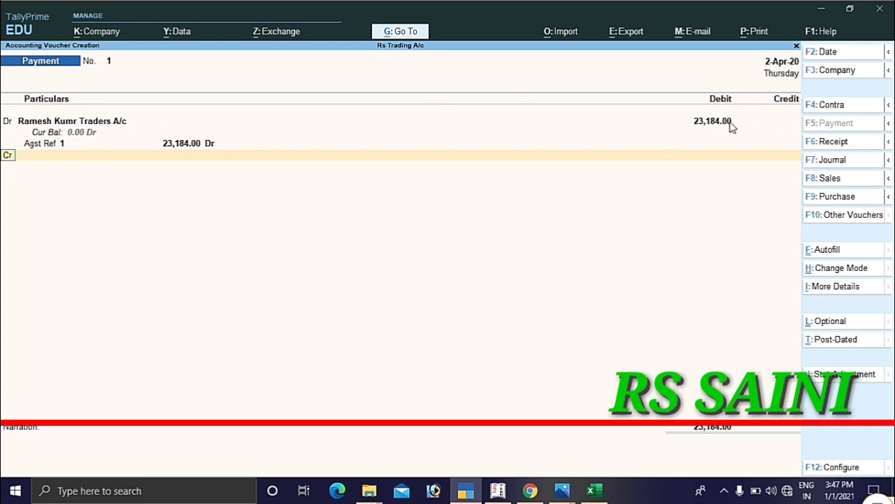
Step: Credit Cash with 23,184.00, keeping default party details and a blank narration, then save the payment voucher and return to the Gateway of Tally
left_click(73, 161)
key("Return")
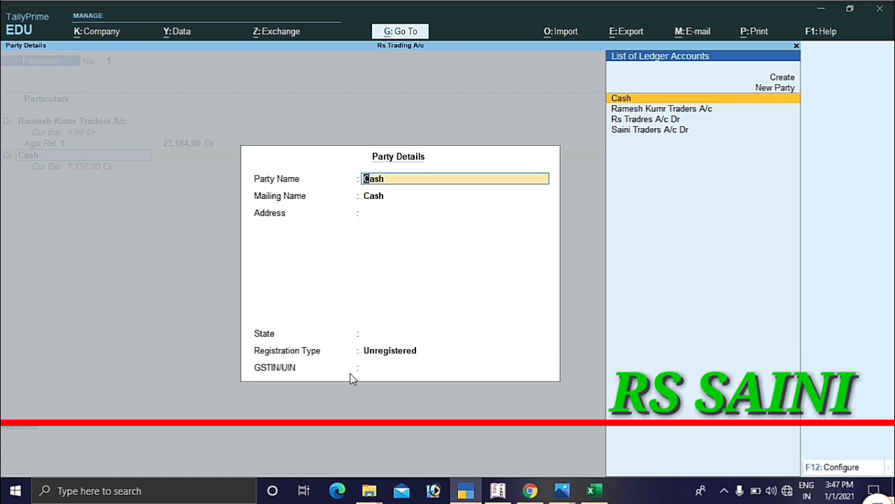
key("ctrl")
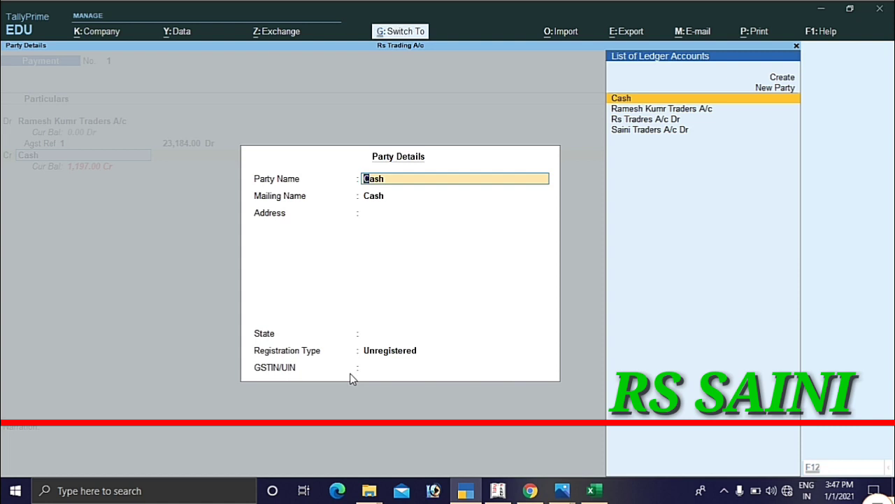
key("ctrl+a")
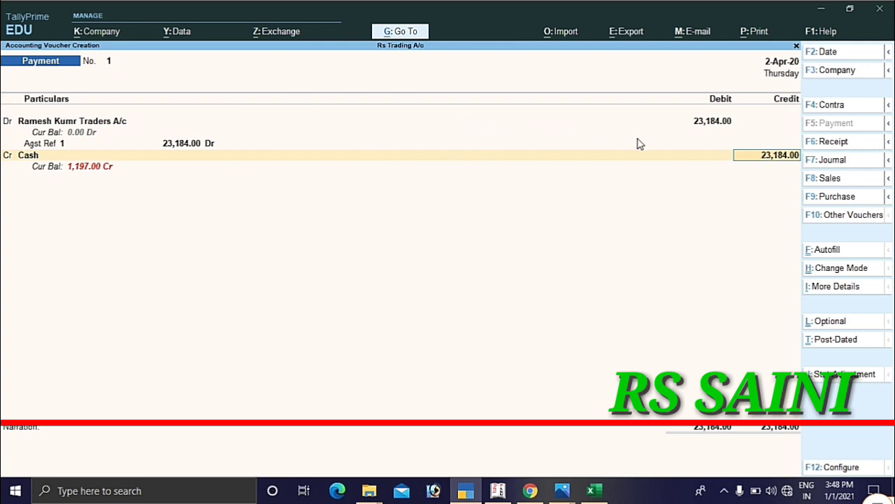
key("Return")
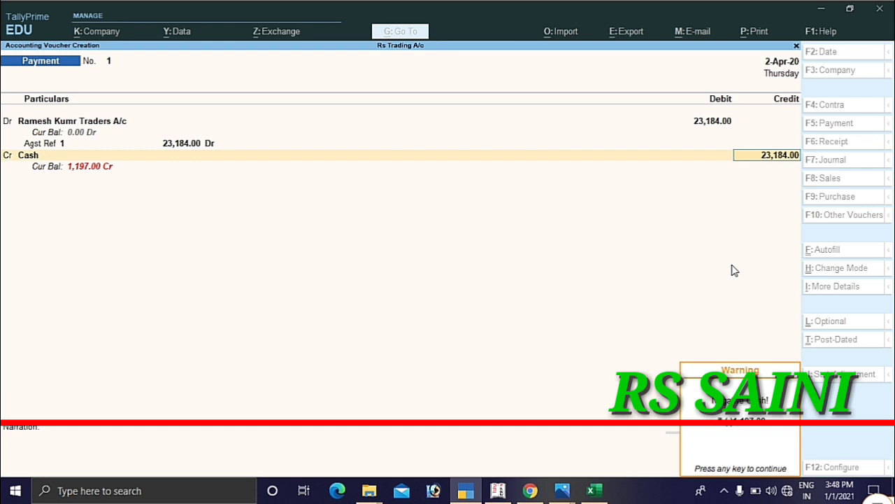
key("Return")
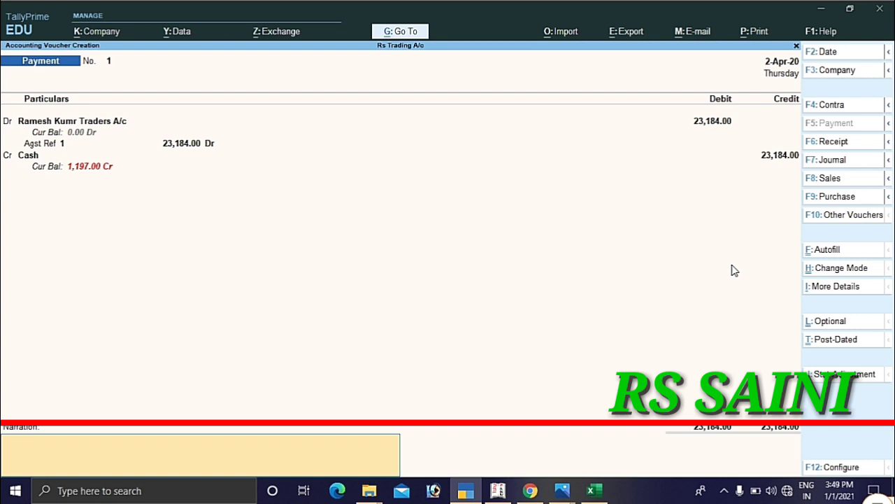
key("Return")
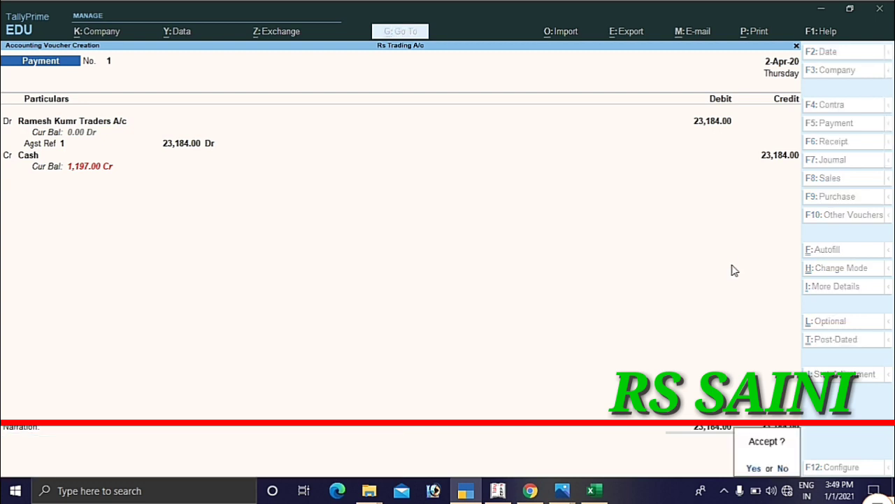
key("Return")
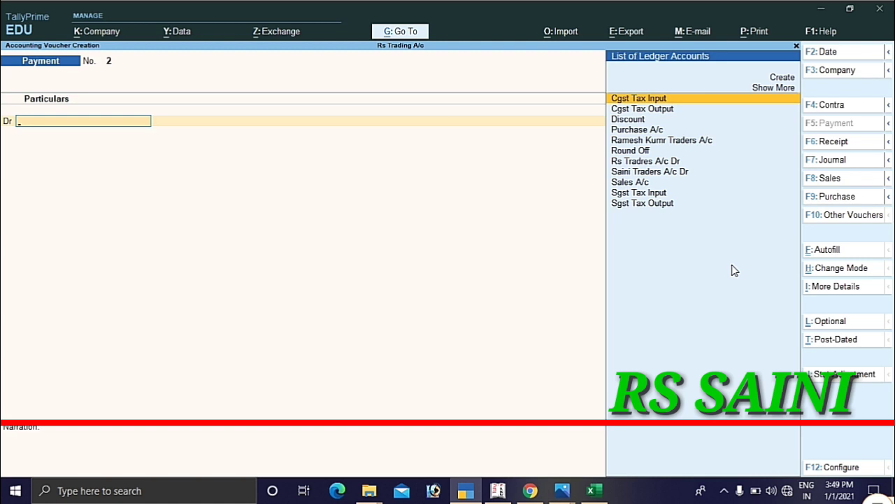
key("Escape")
key("y")
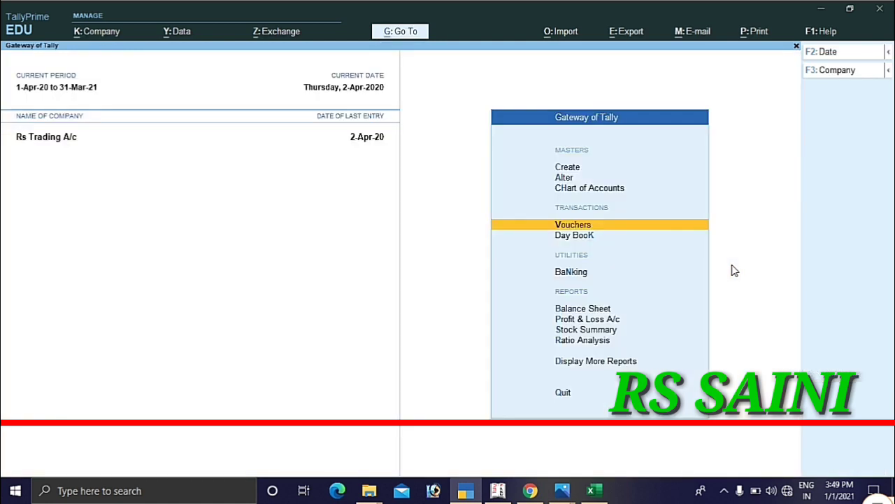
Step: View the outstanding Receivables report for all items to check for pending debtor bills
key("d")
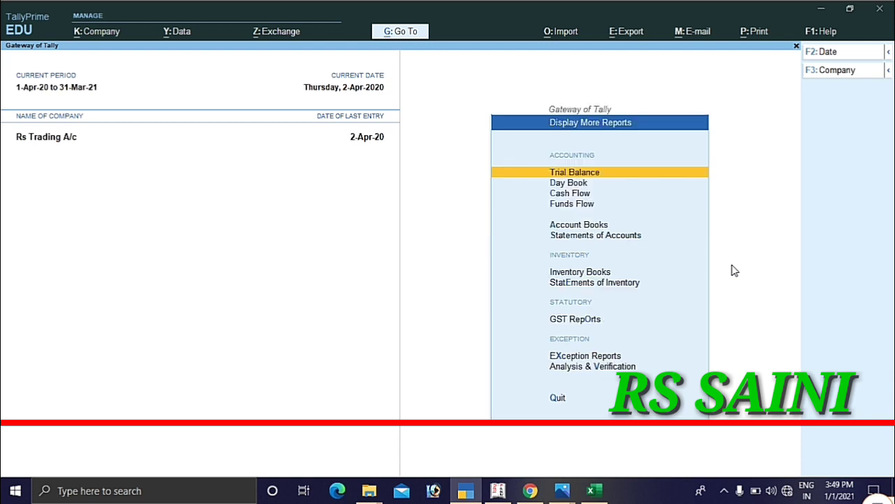
key("Down")
key("Down")
key("Down")
key("Down")
key("Down")
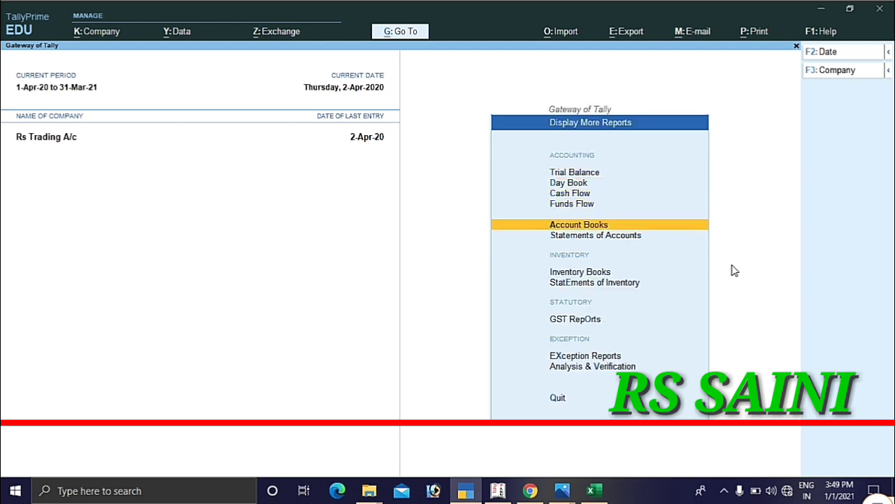
key("Return")
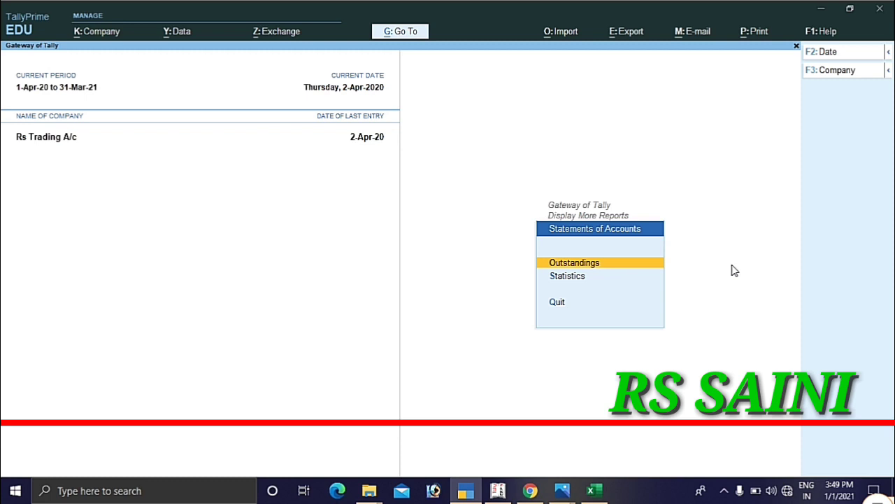
key("Return")
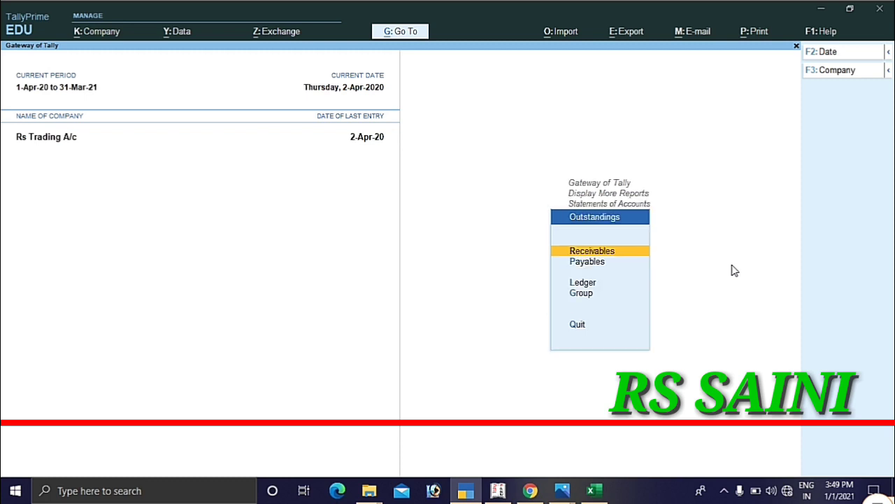
key("Return")
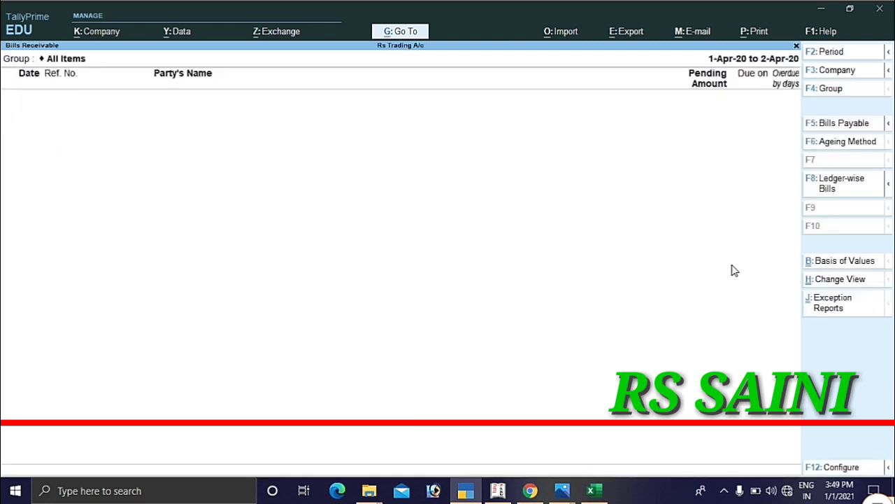
Step: Leave the Receivables report and view the outstanding Payables report for all items
key("Escape")
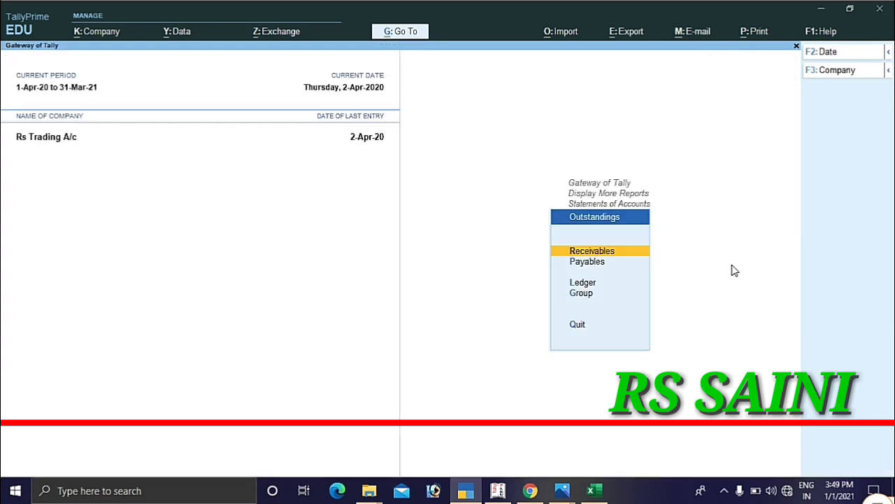
key("Down")
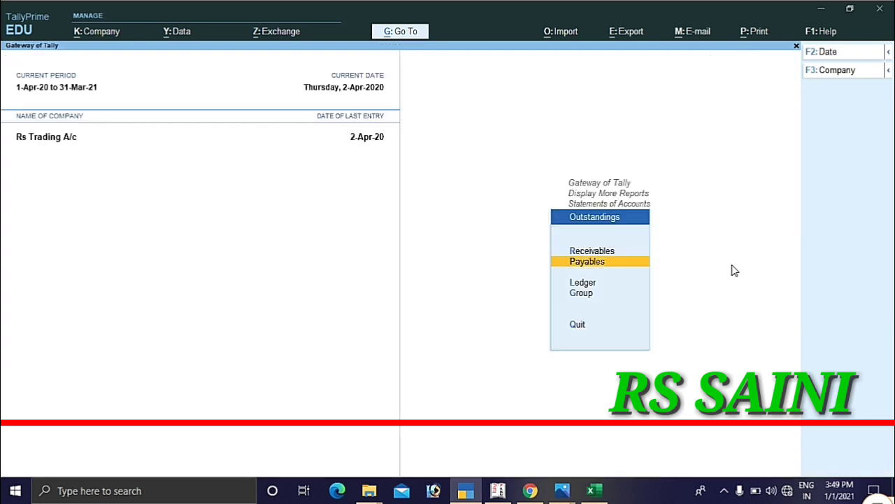
key("Return")
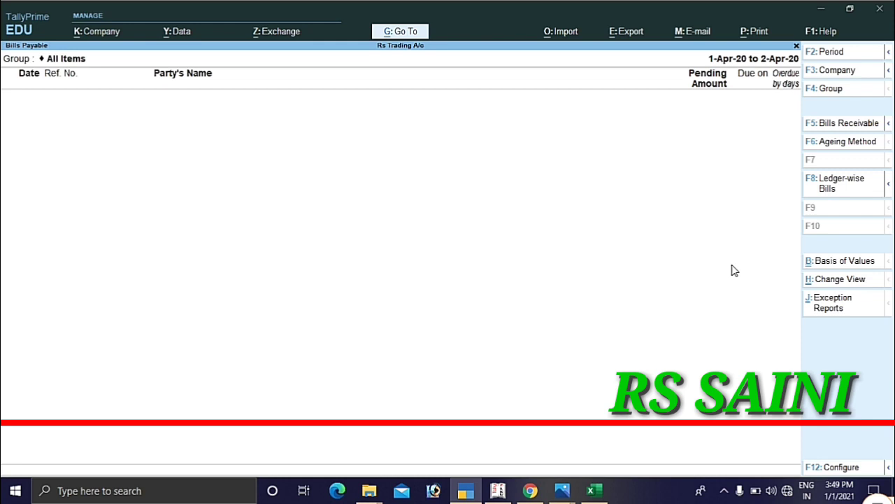